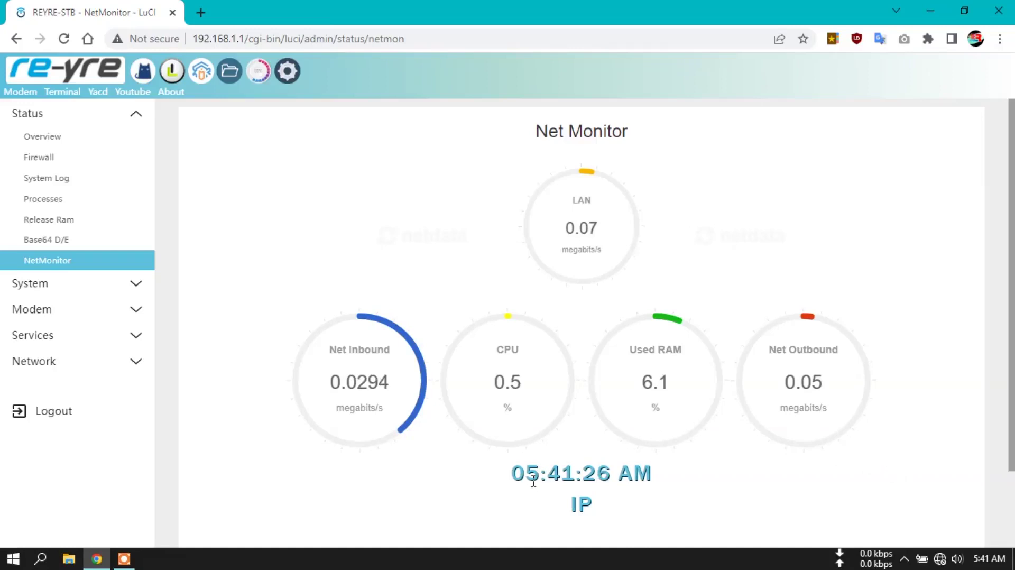
View the Base64 decode/encode tool, and review the disks, Btrfs volumes and mount points in Disk Manager.
{"action": "mouse_move", "coordinate": [989, 559]}
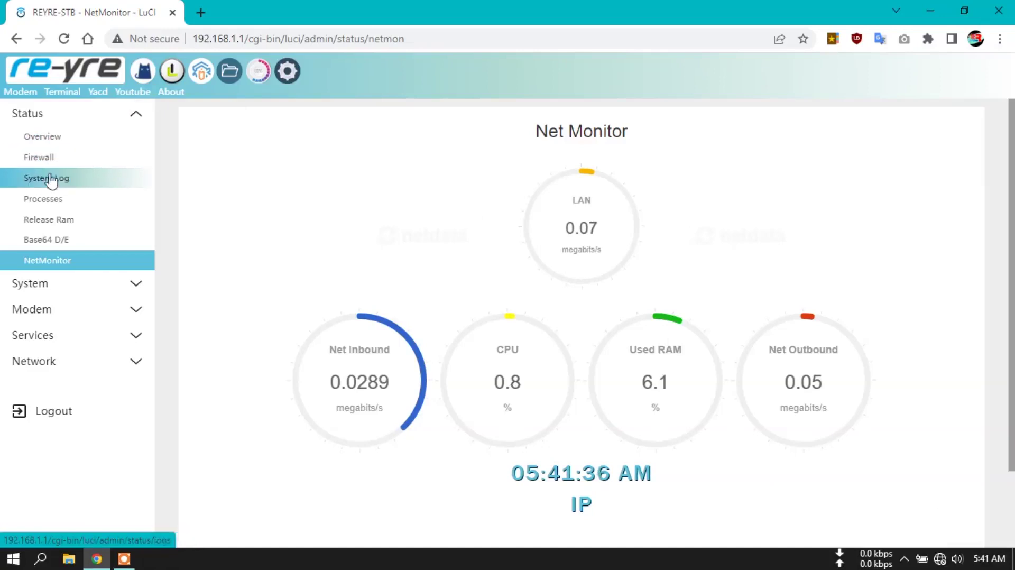
{"action": "left_click", "coordinate": [50, 240]}
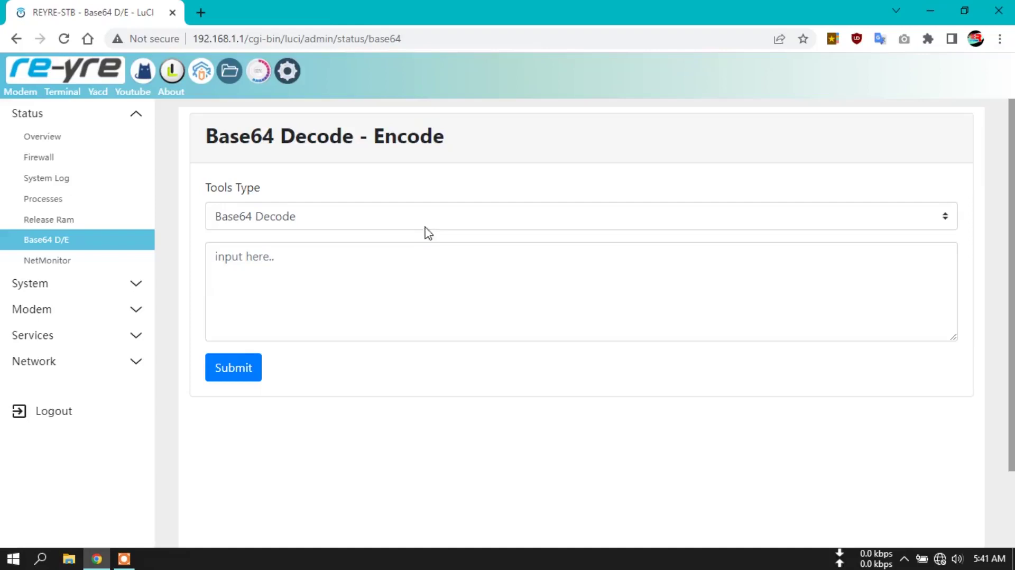
{"action": "left_click", "coordinate": [79, 284]}
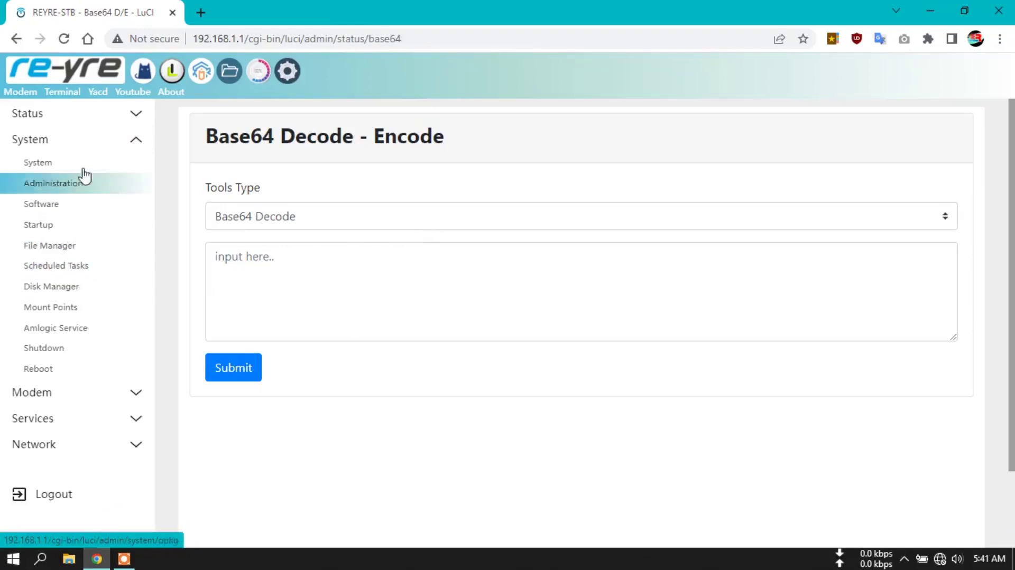
{"action": "left_click", "coordinate": [58, 288]}
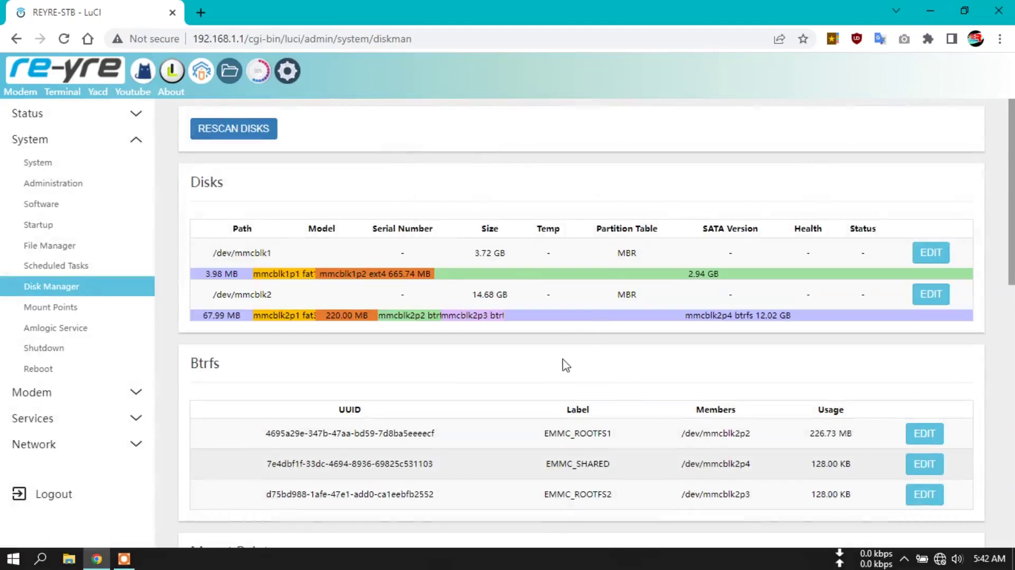
{"action": "scroll", "coordinate": [563, 364], "scroll_direction": "down", "scroll_amount": 6}
{"action": "scroll", "coordinate": [563, 363], "scroll_direction": "up", "scroll_amount": 6}
{"action": "scroll", "coordinate": [563, 363], "scroll_direction": "down", "scroll_amount": 7}
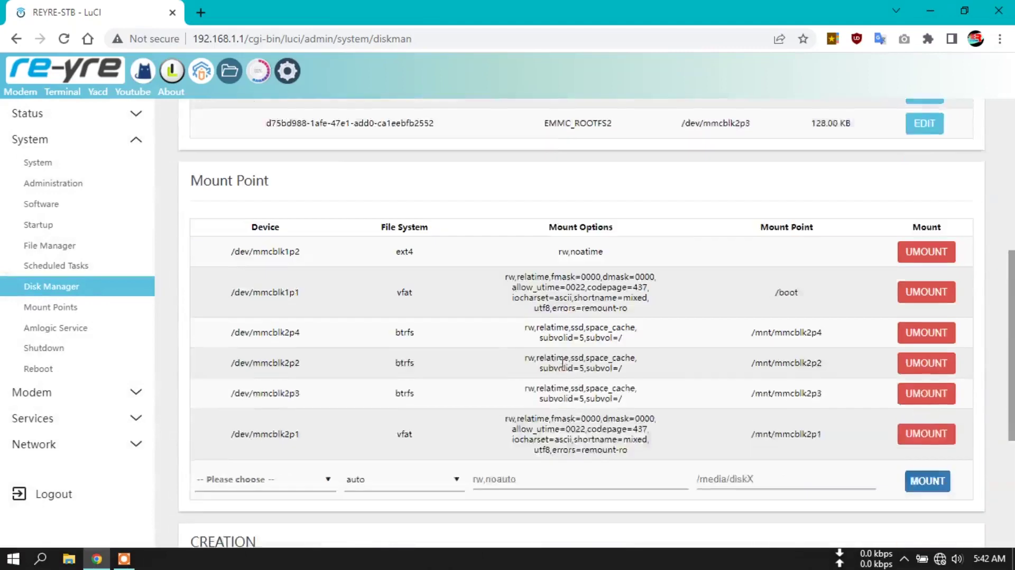
{"action": "scroll", "coordinate": [562, 365], "scroll_direction": "down", "scroll_amount": 1}
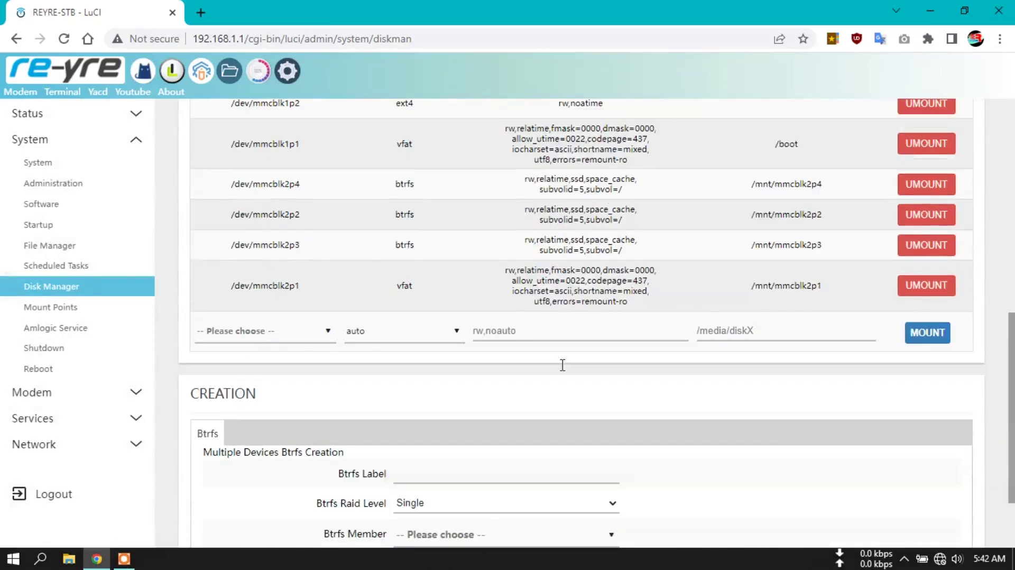
Review the Amlogic Service online update options and browse the device models offered for installing OpenWrt.
{"action": "left_click", "coordinate": [62, 331]}
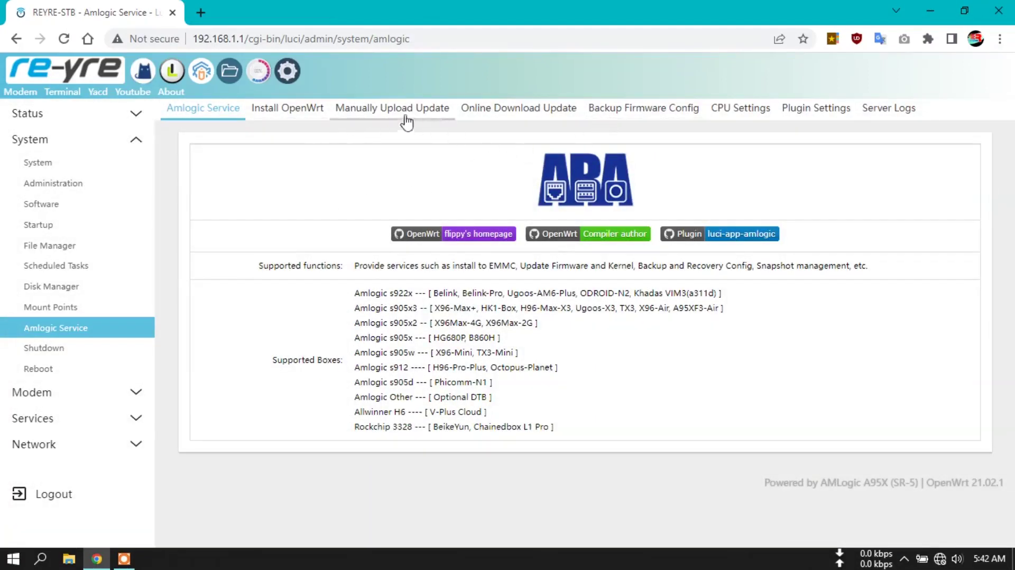
{"action": "left_click", "coordinate": [524, 109]}
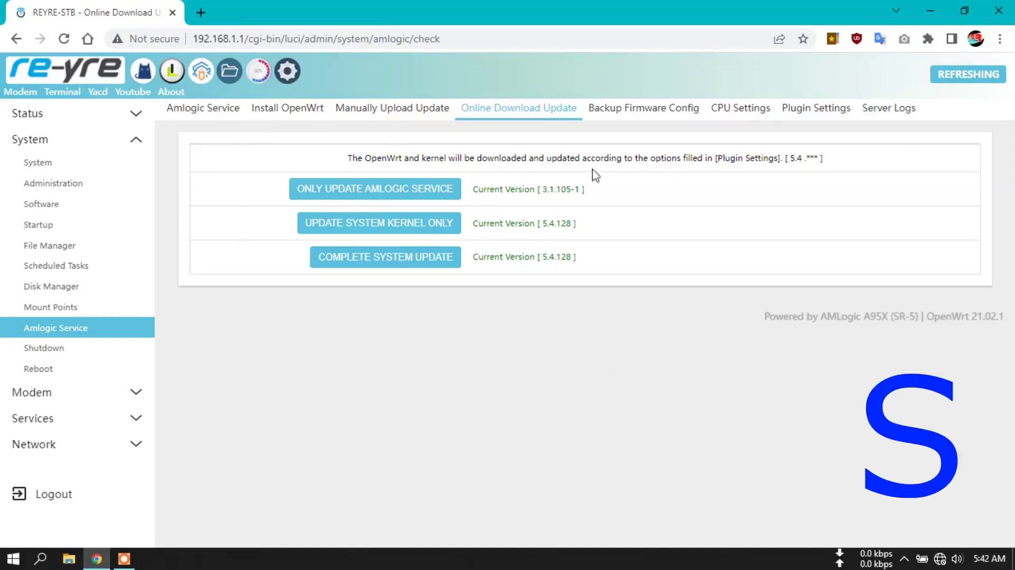
{"action": "left_click", "coordinate": [290, 112]}
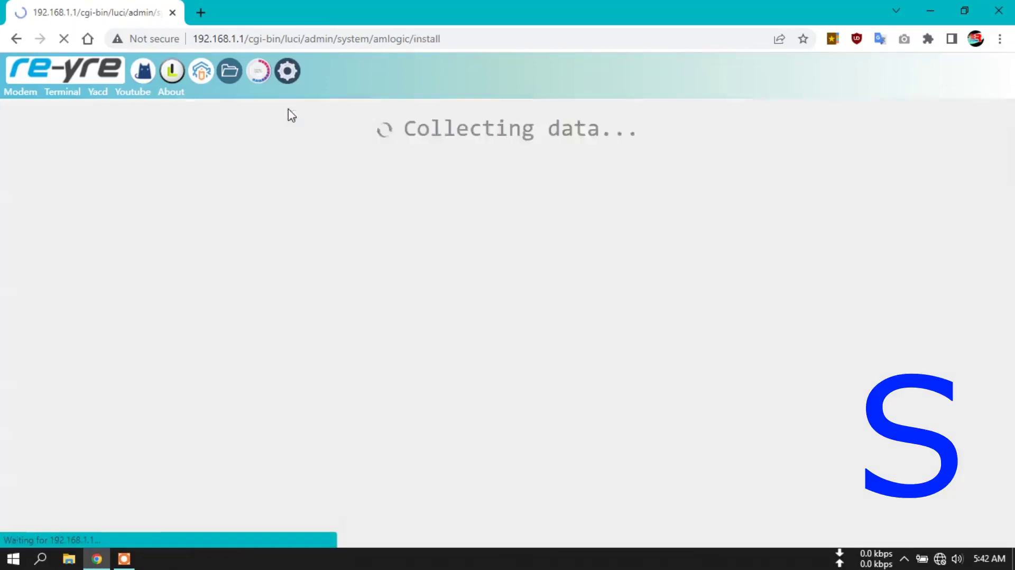
{"action": "left_click", "coordinate": [644, 164]}
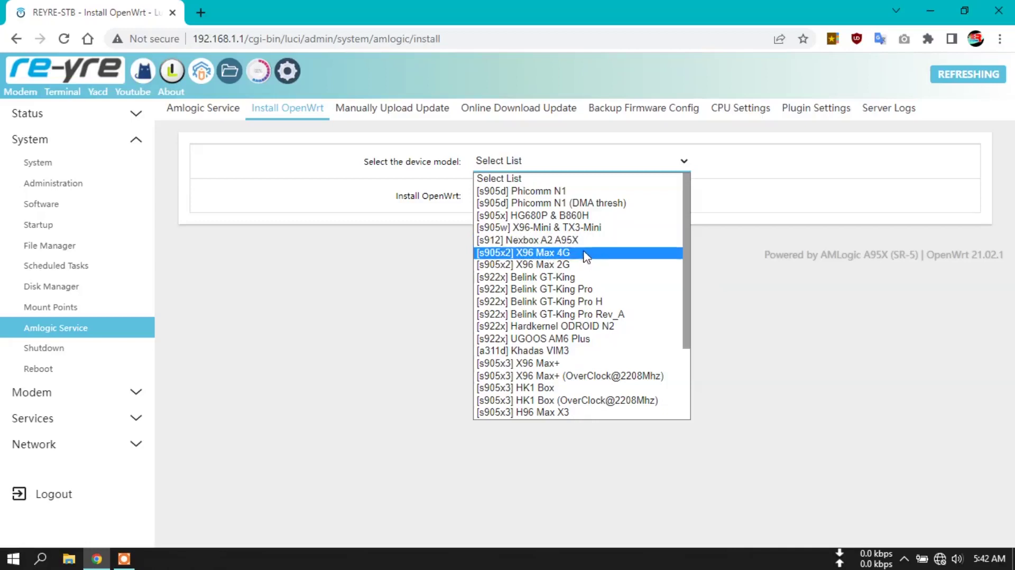
{"action": "scroll", "coordinate": [599, 259], "scroll_direction": "down", "scroll_amount": 3}
{"action": "scroll", "coordinate": [598, 259], "scroll_direction": "up", "scroll_amount": 3}
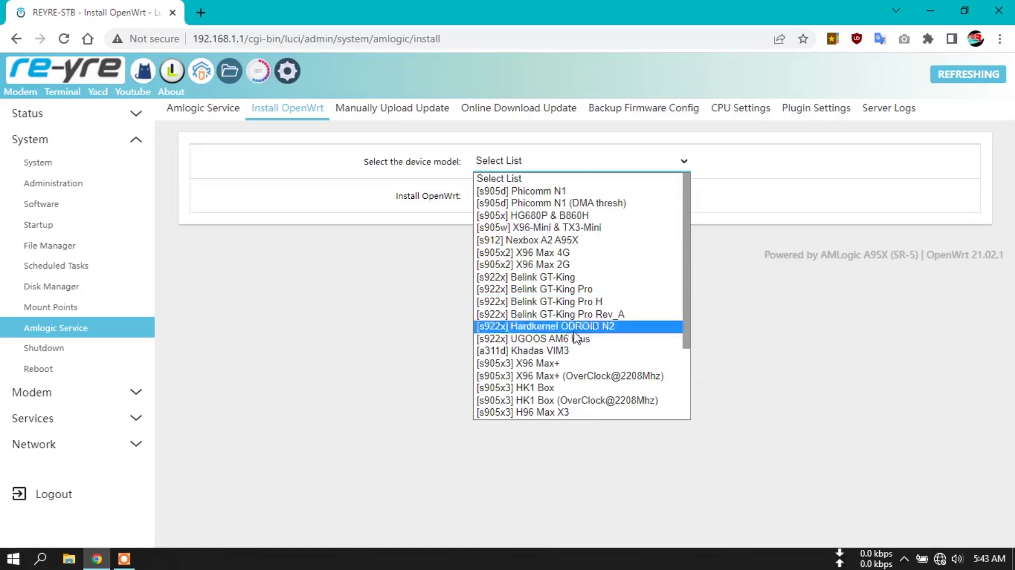
{"action": "scroll", "coordinate": [589, 344], "scroll_direction": "down", "scroll_amount": 3}
{"action": "scroll", "coordinate": [589, 381], "scroll_direction": "up", "scroll_amount": 3}
{"action": "scroll", "coordinate": [588, 381], "scroll_direction": "down", "scroll_amount": 3}
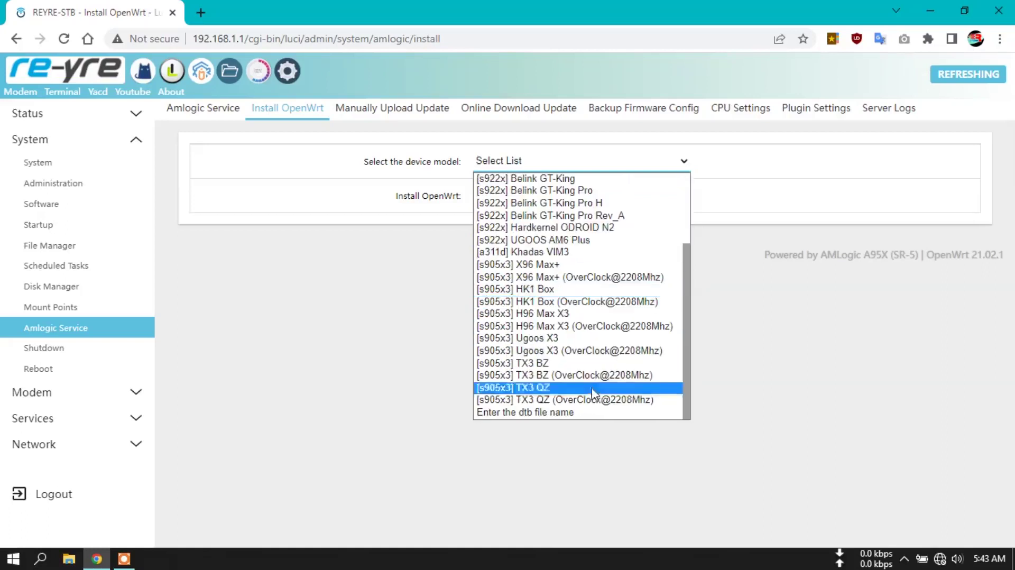
{"action": "scroll", "coordinate": [590, 365], "scroll_direction": "up", "scroll_amount": 3}
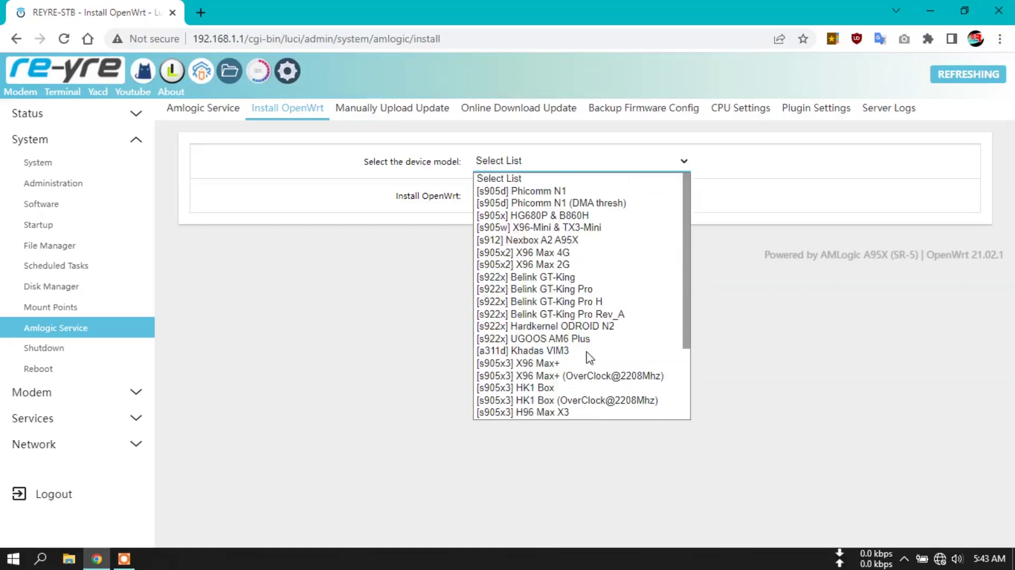
{"action": "left_click", "coordinate": [426, 238]}
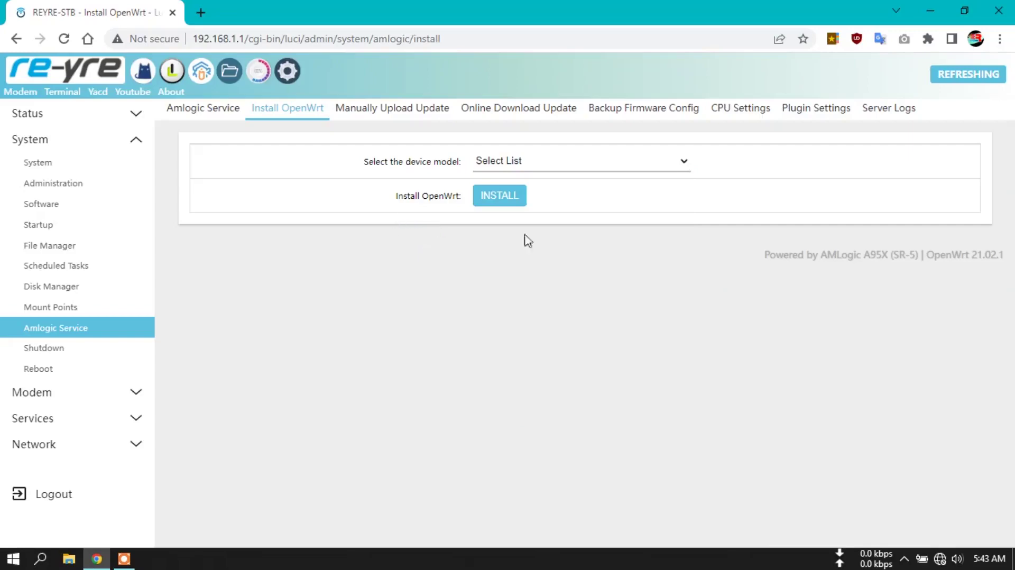
Review the Amlogic Service plugin settings for OpenWrt downloads, kernel path, version branch and file system type.
{"action": "left_click", "coordinate": [817, 113]}
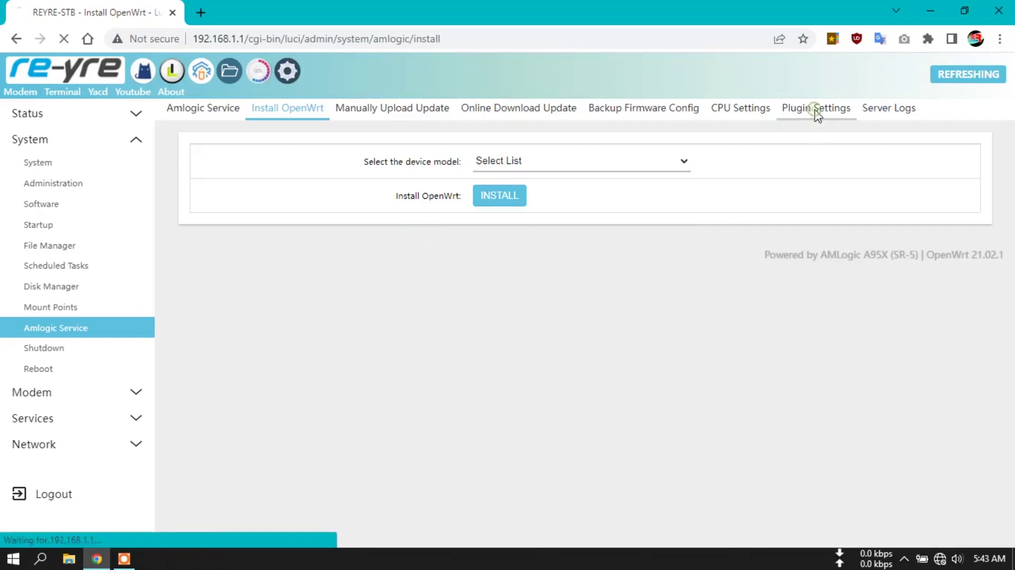
{"action": "scroll", "coordinate": [812, 216], "scroll_direction": "down", "scroll_amount": 5}
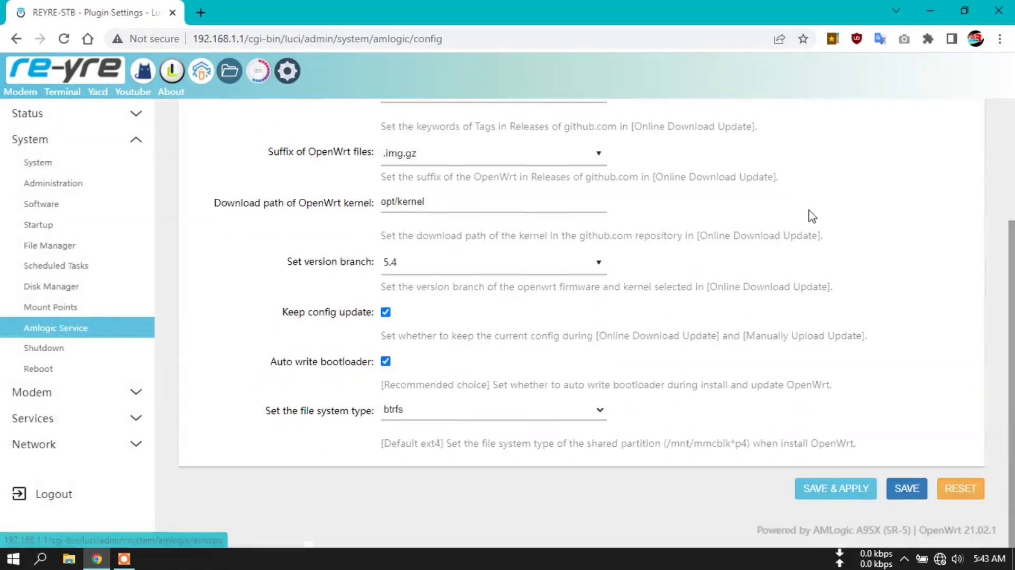
{"action": "scroll", "coordinate": [952, 159], "scroll_direction": "up", "scroll_amount": 5}
In the Amlogic CPU settings for policy4, set Min Freq to 500000 and Max Freq to 1000000.
{"action": "left_click", "coordinate": [751, 113]}
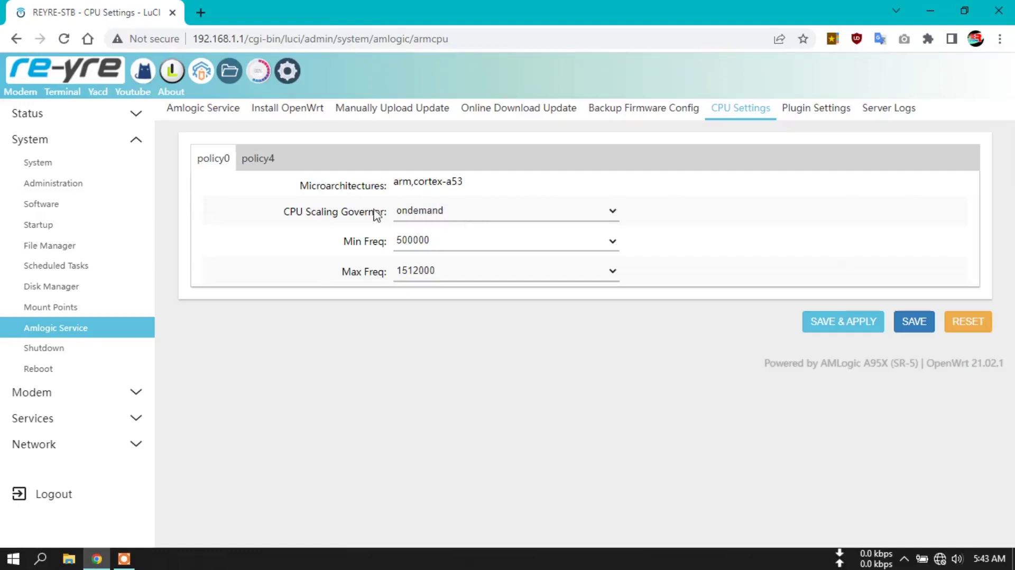
{"action": "left_click", "coordinate": [274, 161]}
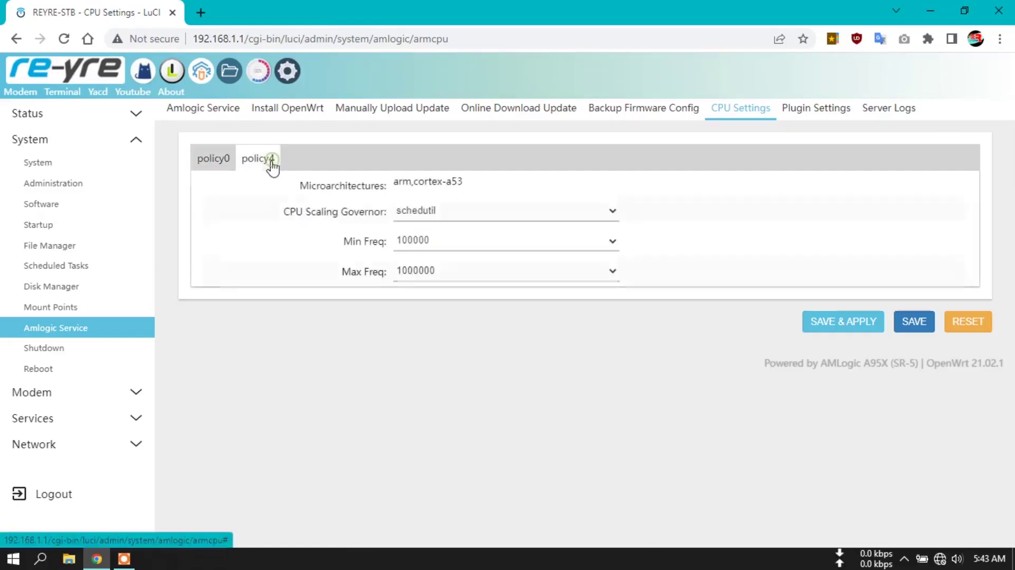
{"action": "left_click", "coordinate": [442, 217]}
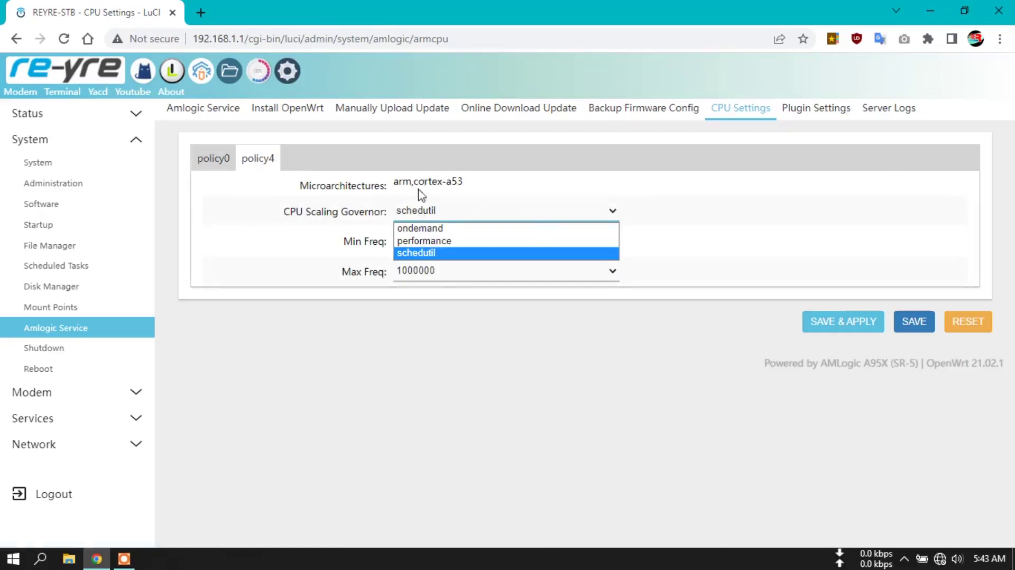
{"action": "left_click", "coordinate": [365, 214]}
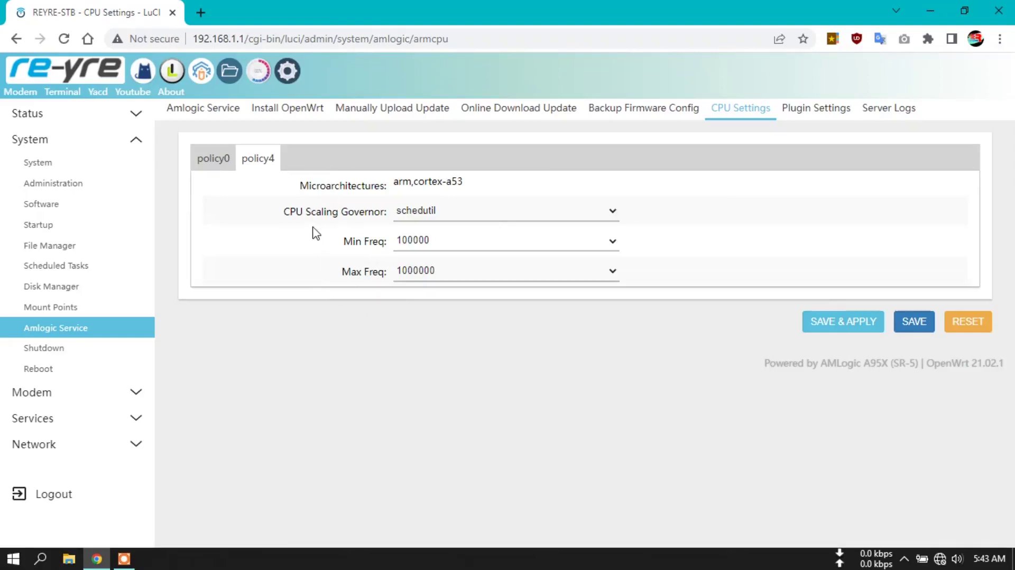
{"action": "left_click", "coordinate": [489, 246]}
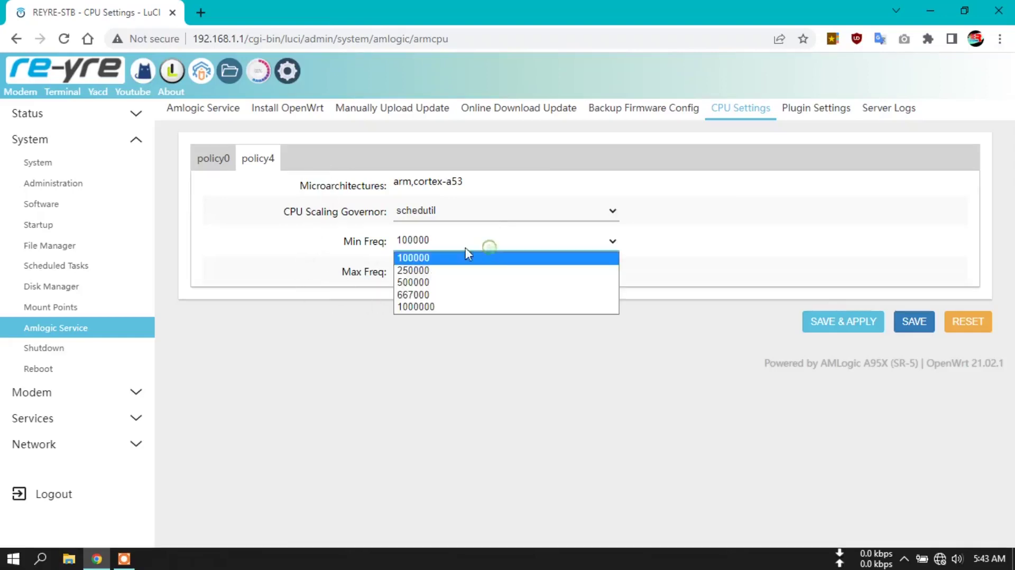
{"action": "left_click", "coordinate": [457, 282]}
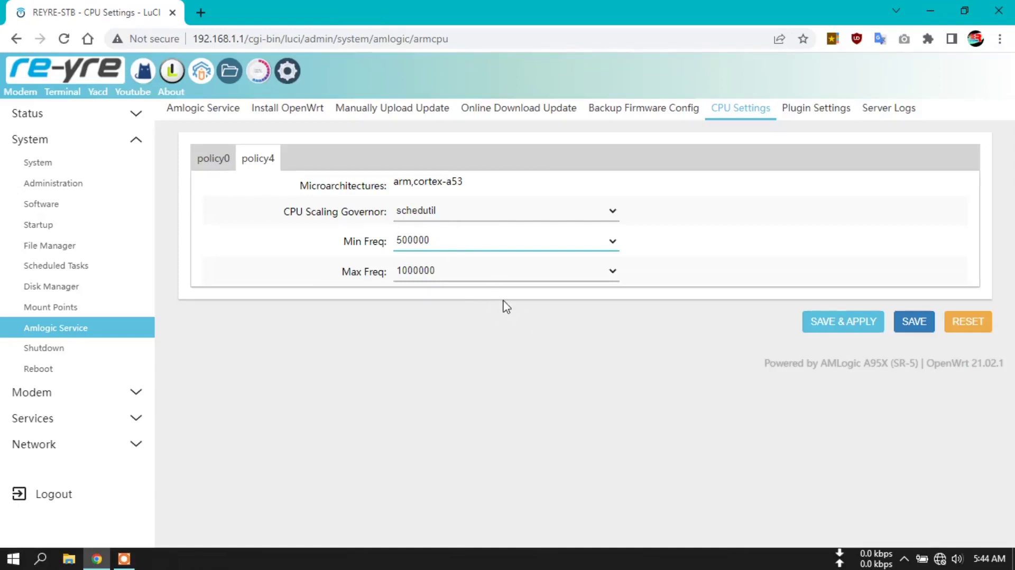
{"action": "left_click", "coordinate": [487, 249]}
{"action": "left_click", "coordinate": [471, 285]}
{"action": "left_click", "coordinate": [502, 274]}
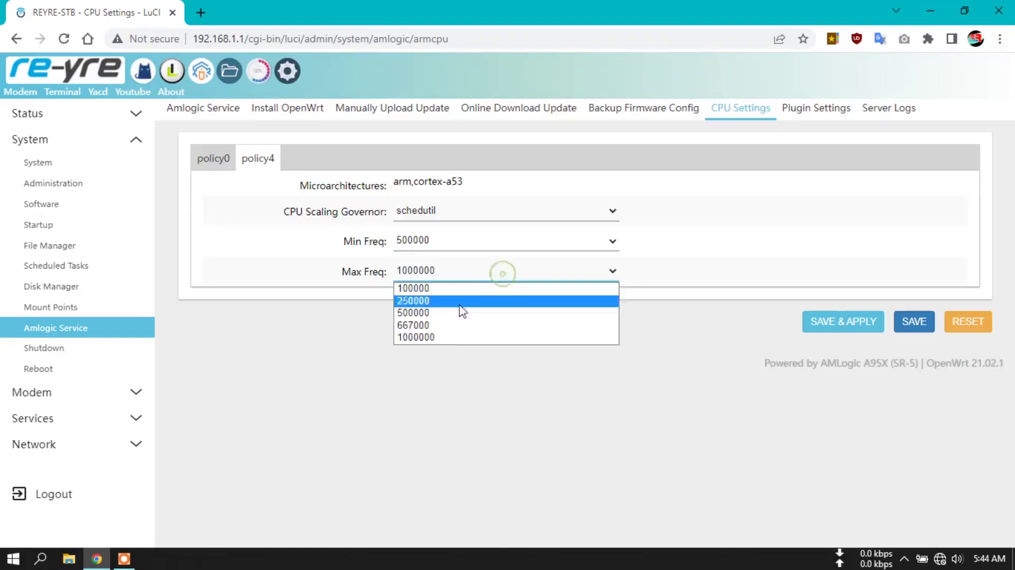
{"action": "left_click", "coordinate": [455, 337]}
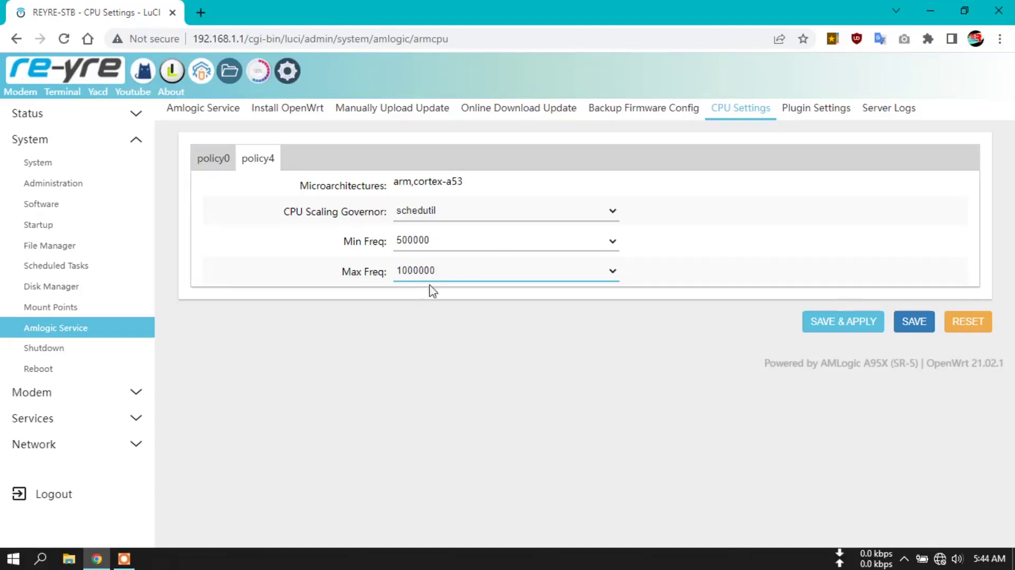
Set policy4's CPU Scaling Governor to ondemand, save and apply it, and check the policy0 settings.
{"action": "left_click", "coordinate": [431, 213]}
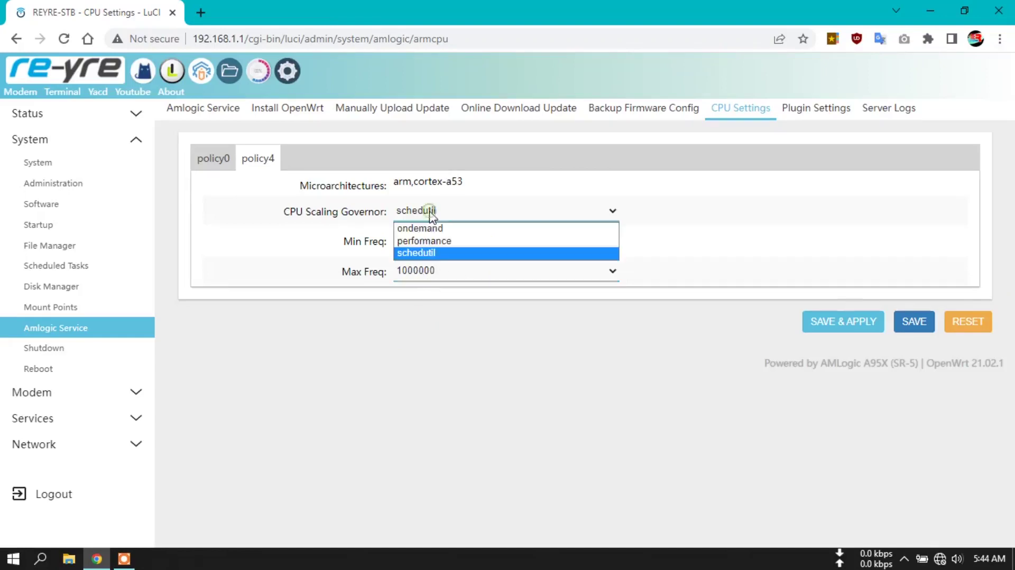
{"action": "left_click", "coordinate": [472, 228]}
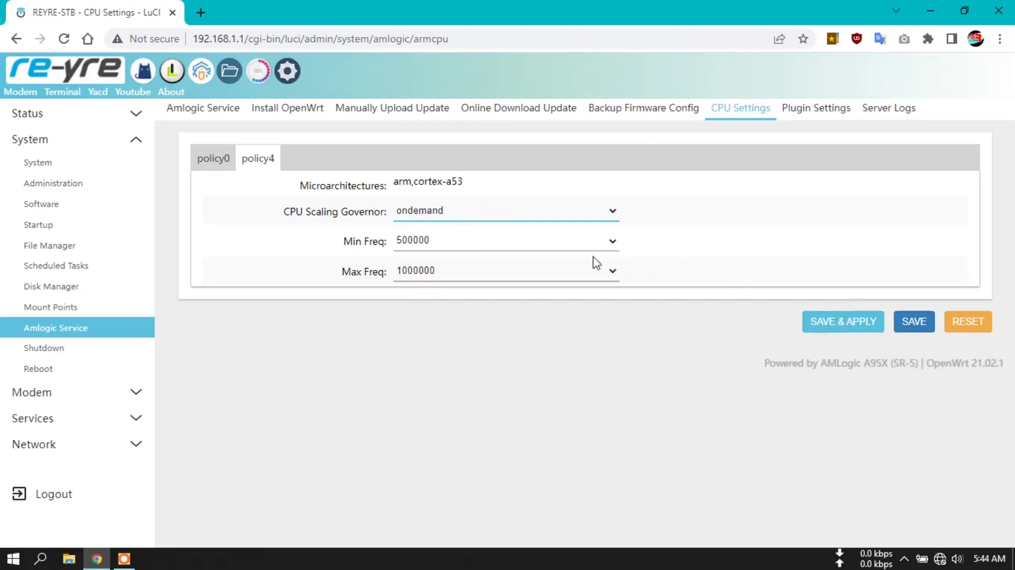
{"action": "left_click", "coordinate": [844, 324]}
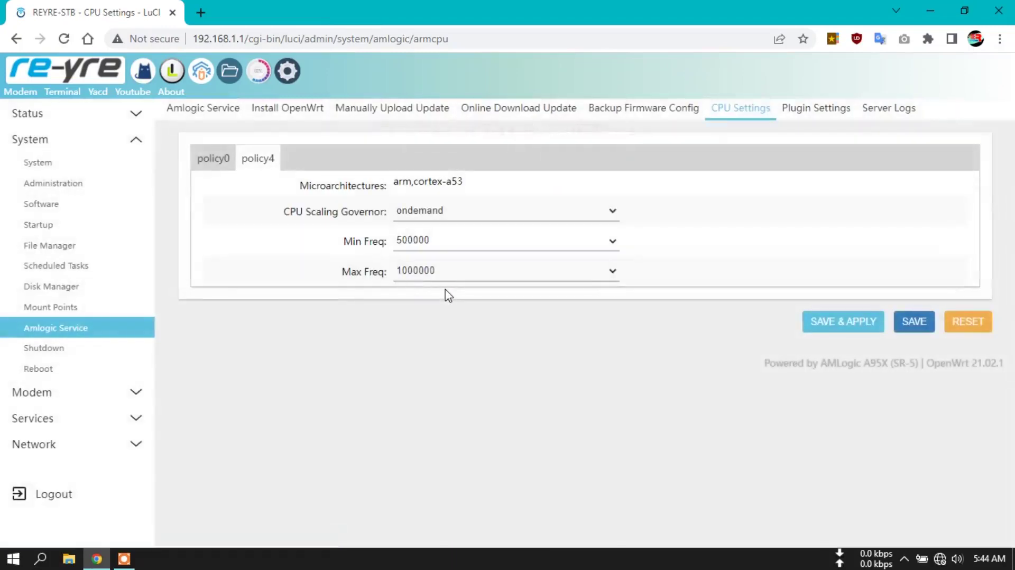
{"action": "left_click", "coordinate": [211, 160]}
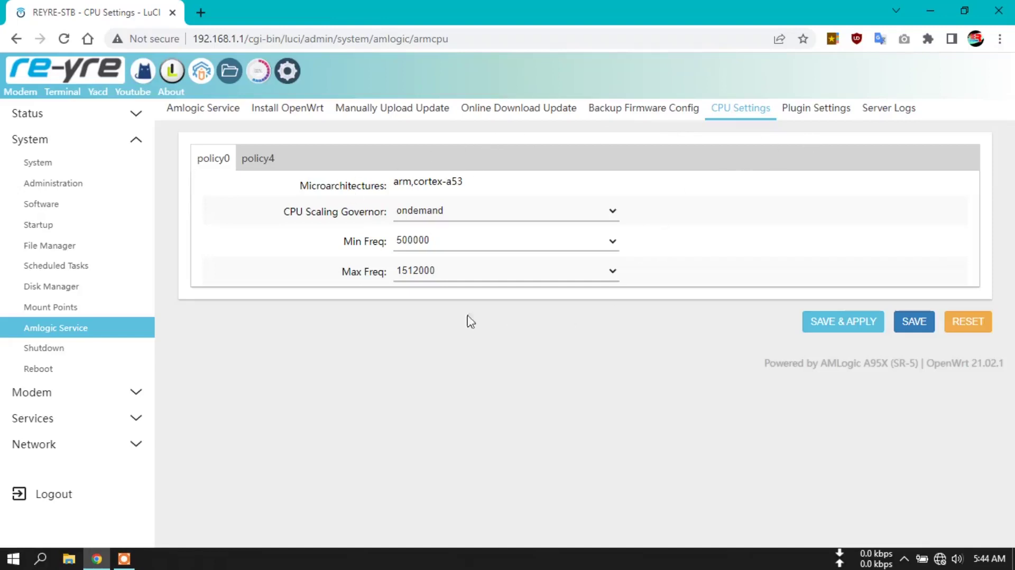
View the modem's preferred LTE bands page and dismiss its notice.
{"action": "left_click", "coordinate": [88, 394]}
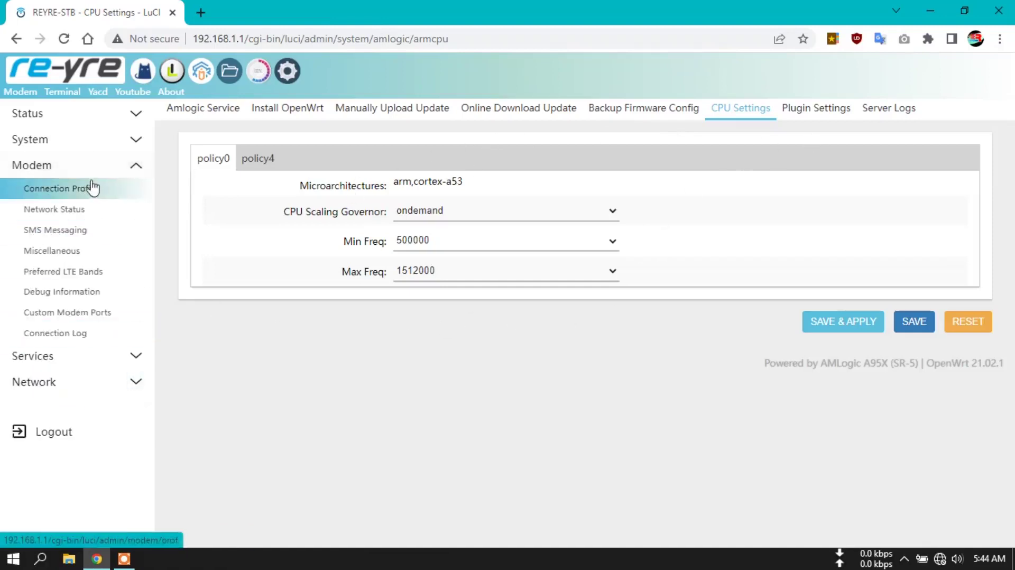
{"action": "left_click", "coordinate": [63, 278]}
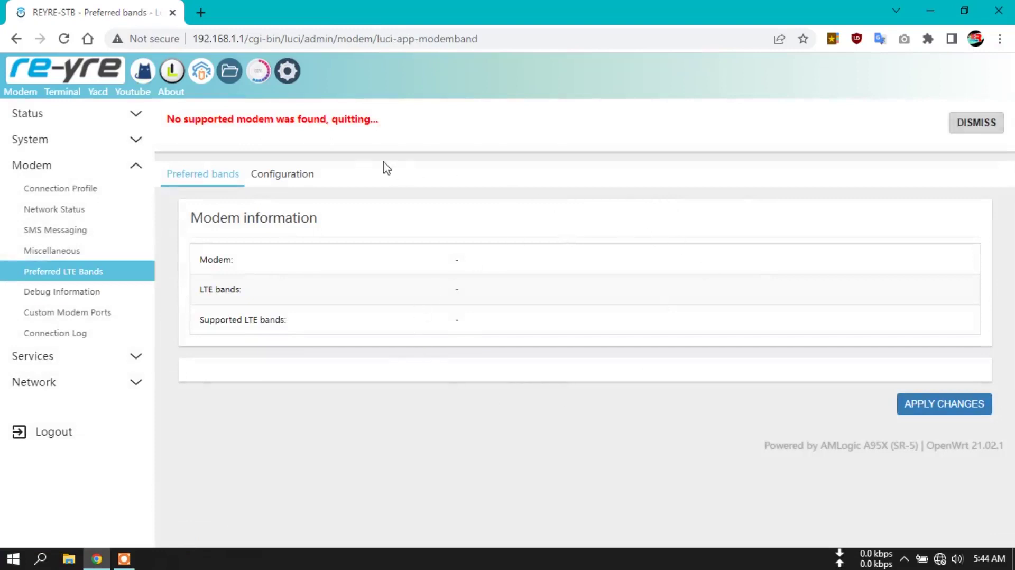
{"action": "left_click", "coordinate": [980, 132]}
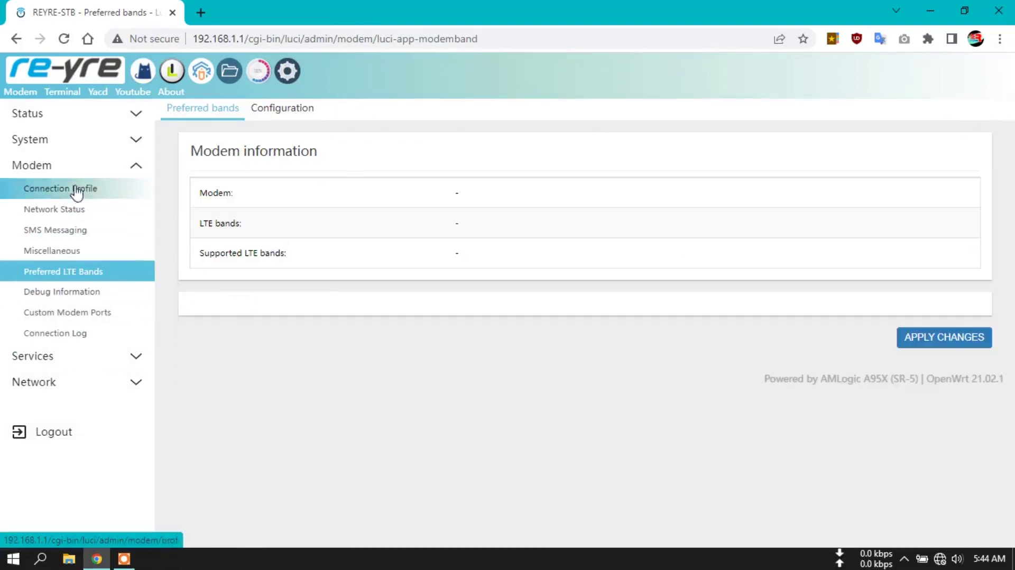
Look over the Services and Network entries, view the router's terminal, and return to the status overview.
{"action": "left_click", "coordinate": [56, 356]}
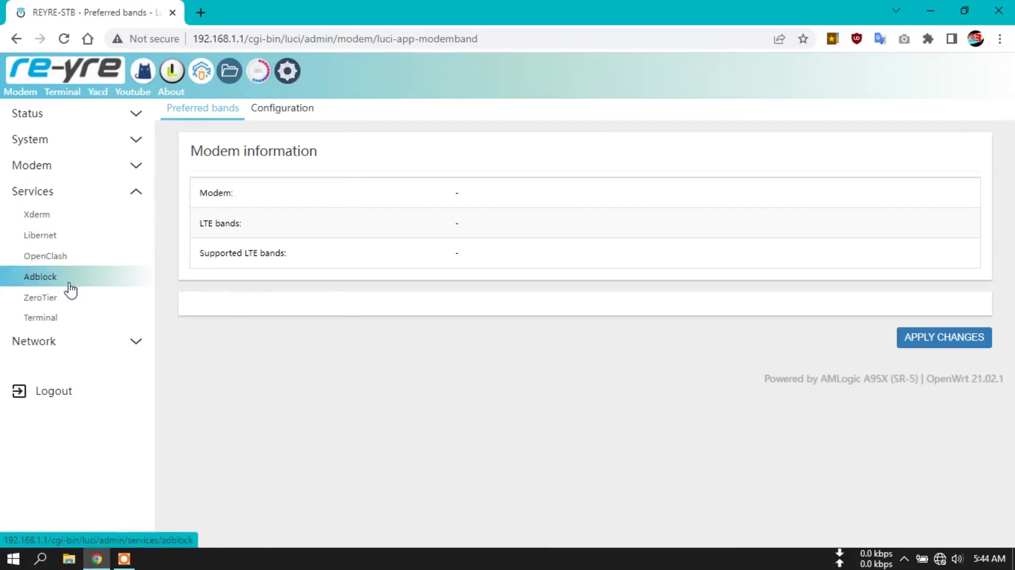
{"action": "left_click", "coordinate": [54, 344]}
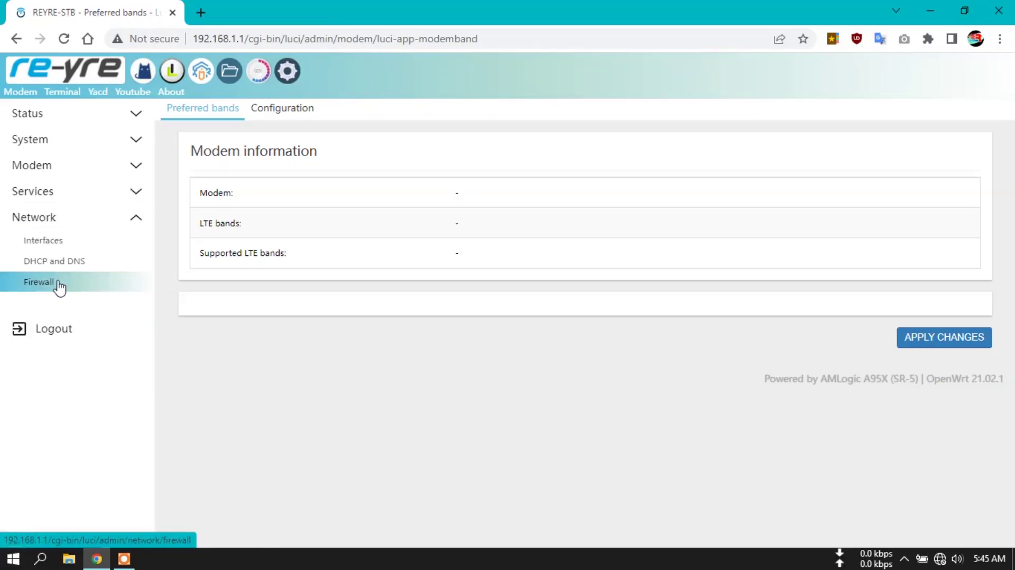
{"action": "left_click", "coordinate": [65, 94]}
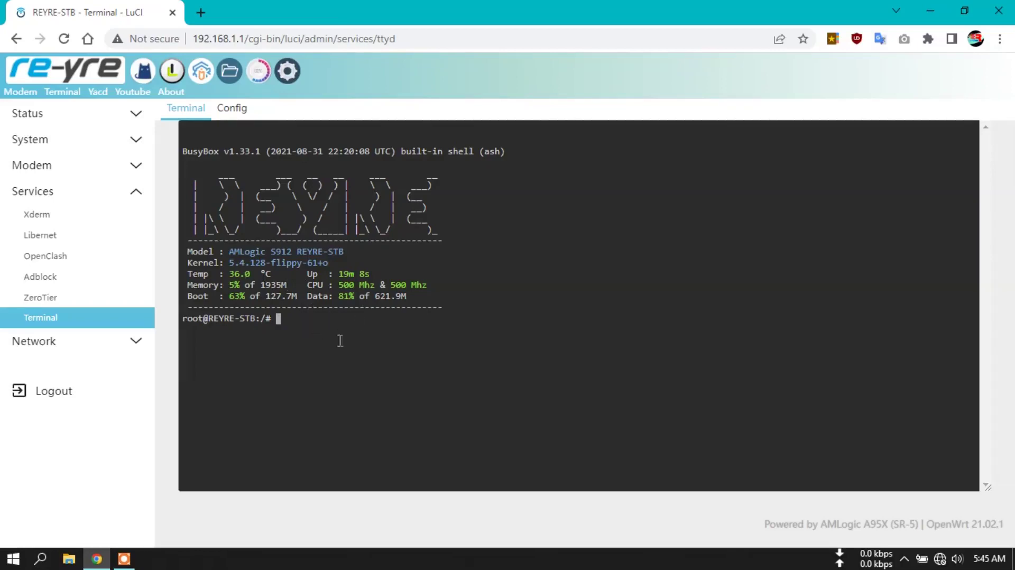
{"action": "left_click", "coordinate": [78, 78]}
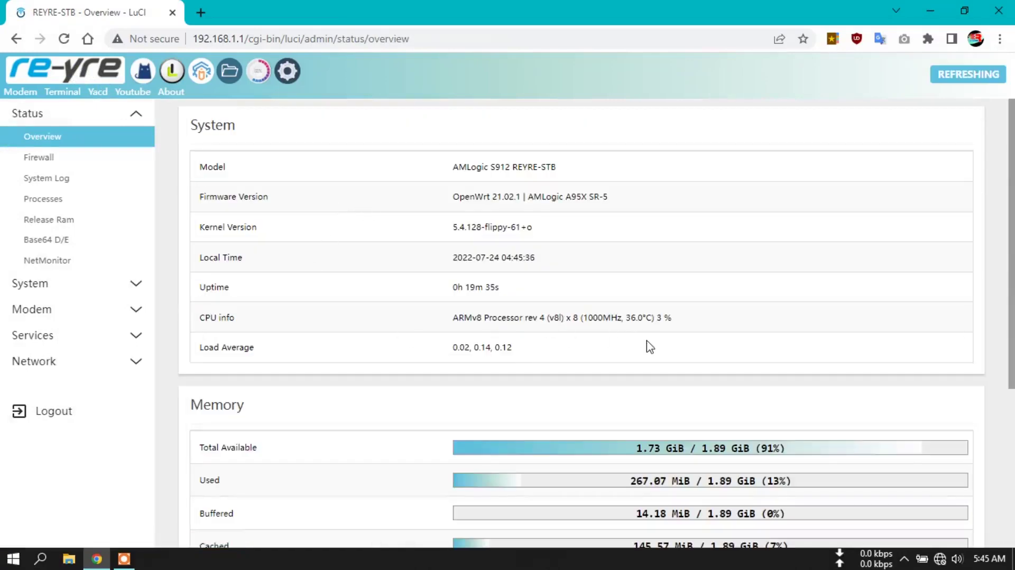
Log out of the router's web interface and log back in as root with the saved account password.
{"action": "scroll", "coordinate": [645, 344], "scroll_direction": "down", "scroll_amount": 5}
{"action": "scroll", "coordinate": [476, 361], "scroll_direction": "up", "scroll_amount": 5}
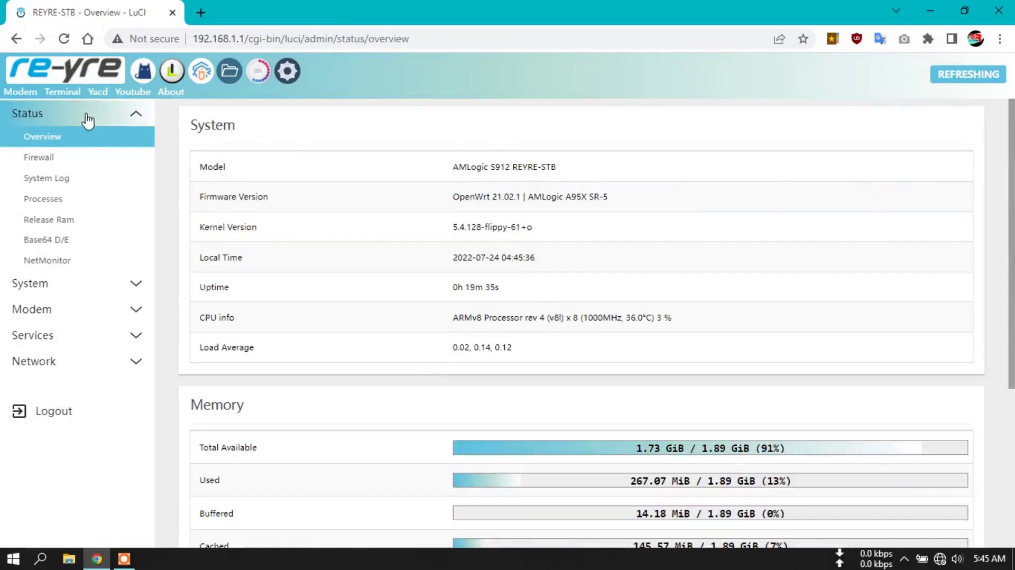
{"action": "left_click", "coordinate": [58, 421]}
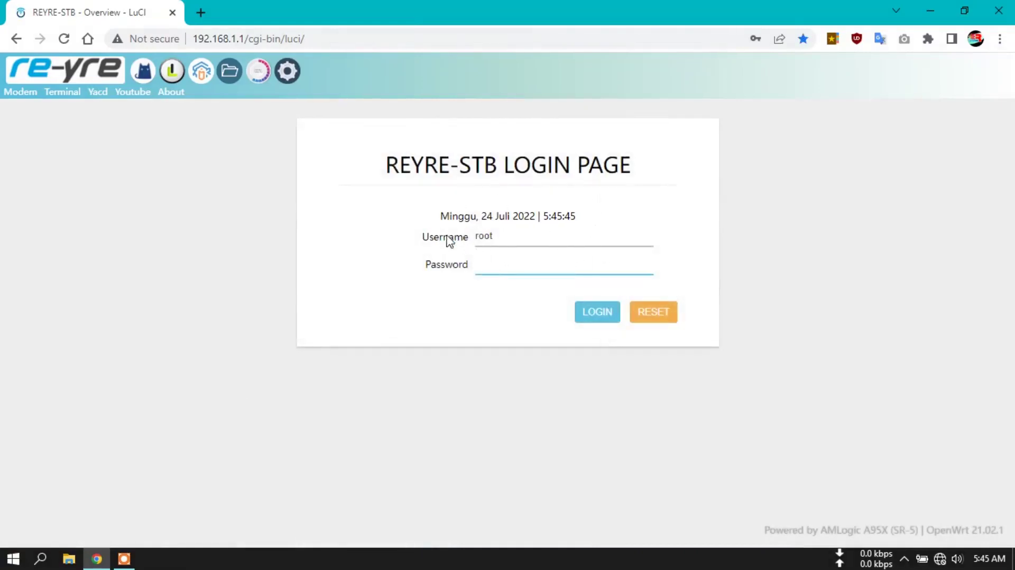
{"action": "left_click", "coordinate": [499, 265]}
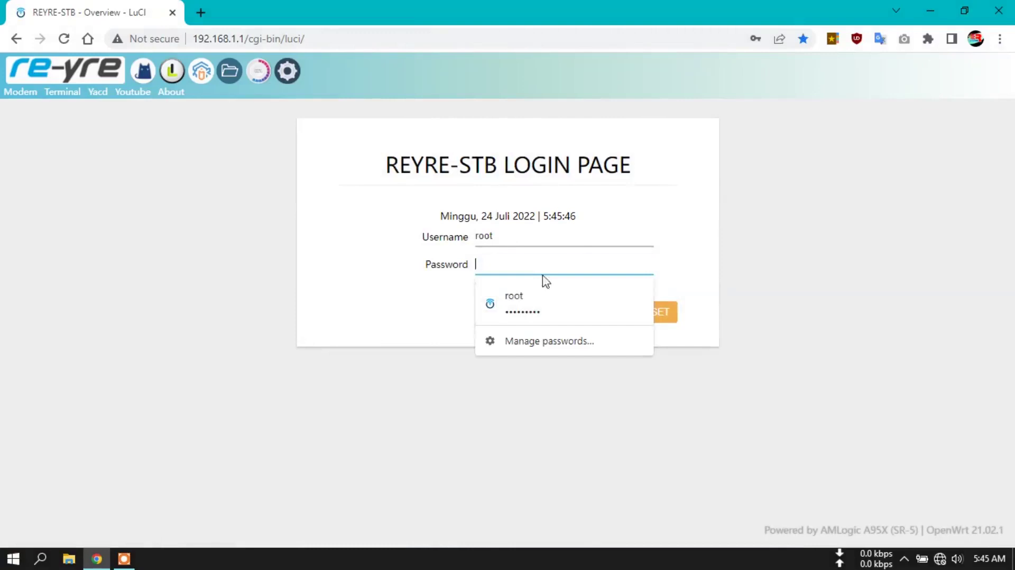
{"action": "left_click", "coordinate": [530, 302]}
{"action": "left_click", "coordinate": [595, 317]}
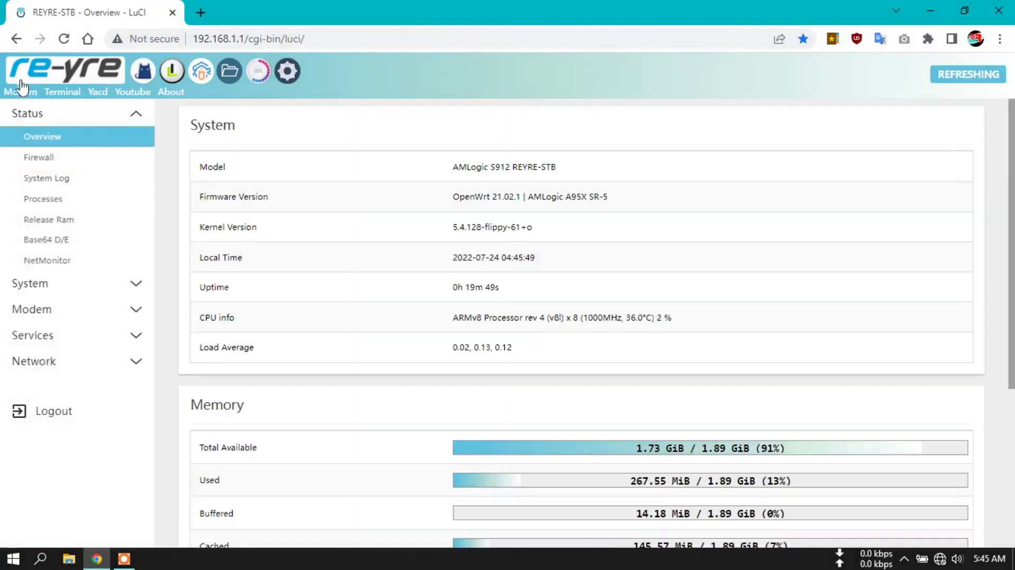
View the system log, return to the status overview, and look over its System, Memory and Active DHCP Leases sections.
{"action": "left_click", "coordinate": [21, 82]}
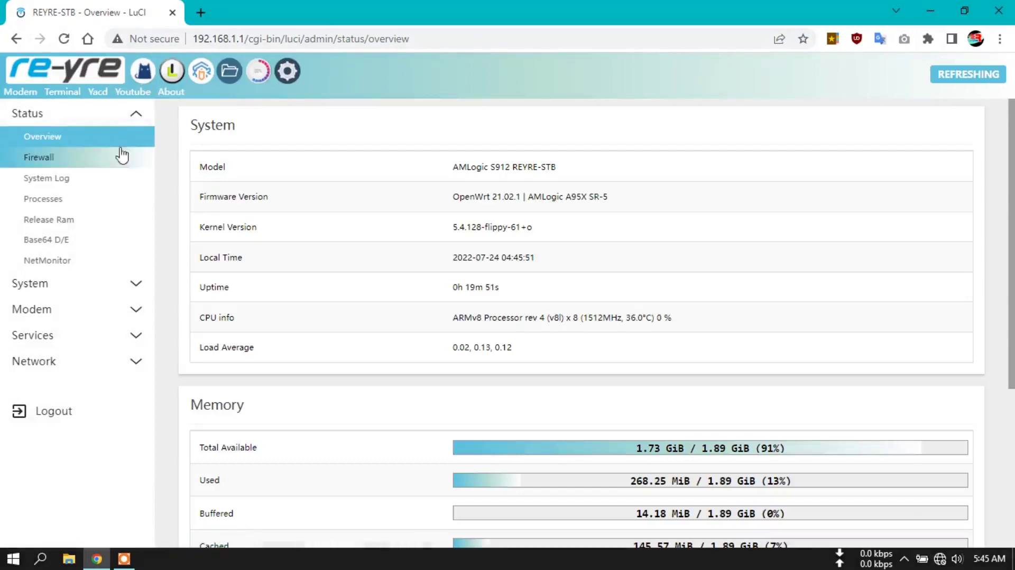
{"action": "left_click", "coordinate": [74, 177]}
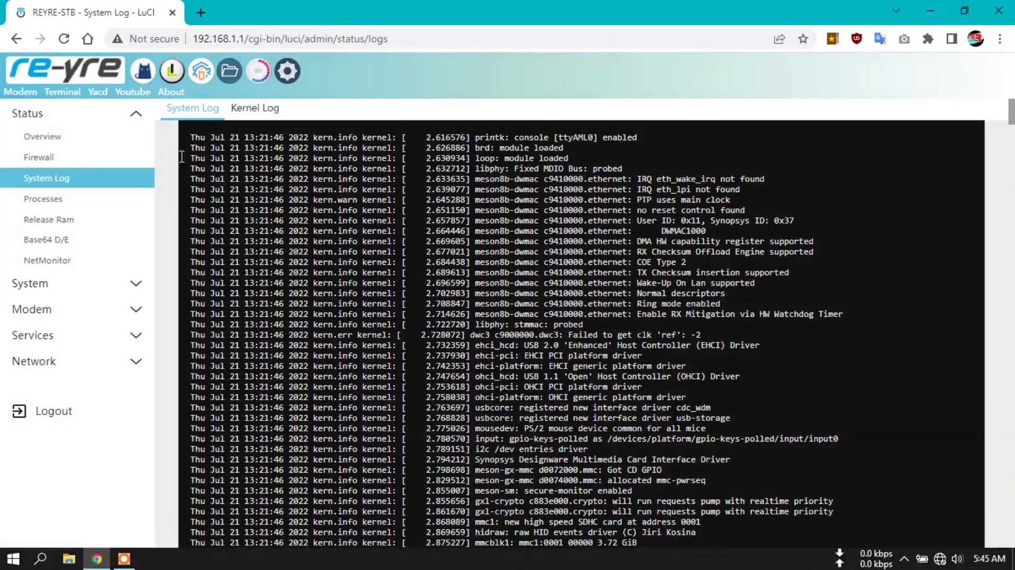
{"action": "left_click", "coordinate": [64, 70]}
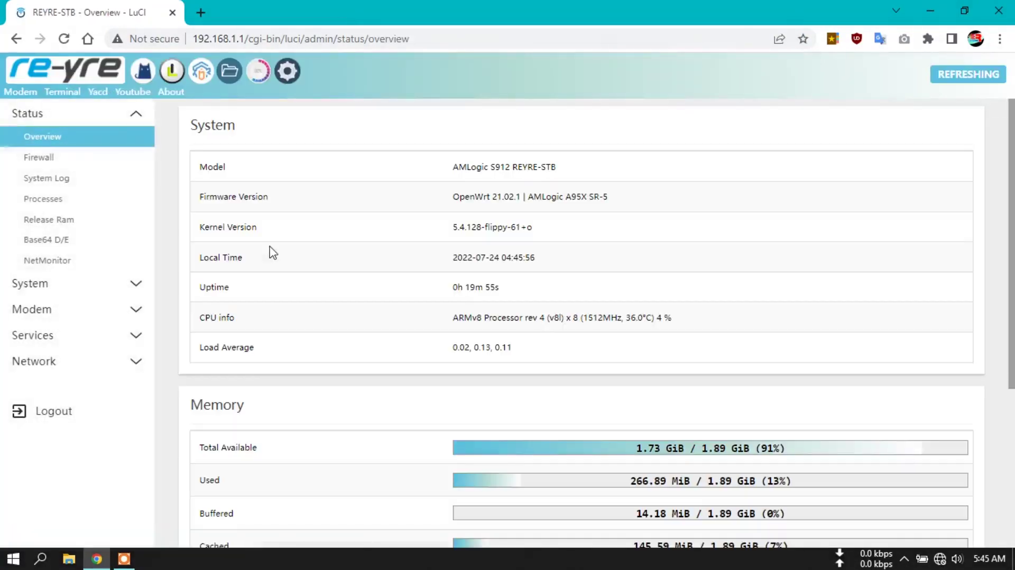
{"action": "scroll", "coordinate": [381, 321], "scroll_direction": "down", "scroll_amount": 5}
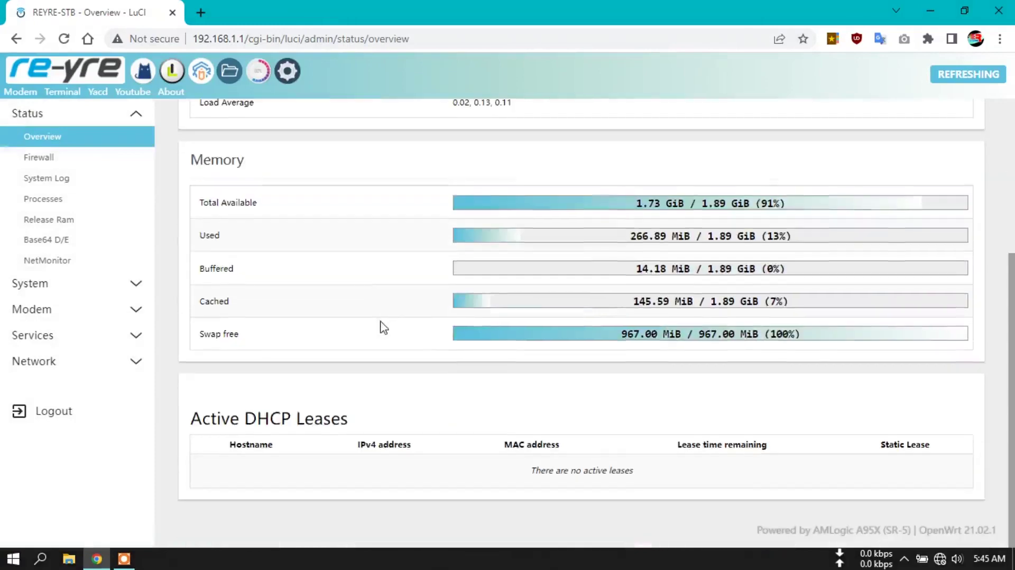
{"action": "scroll", "coordinate": [381, 328], "scroll_direction": "up", "scroll_amount": 5}
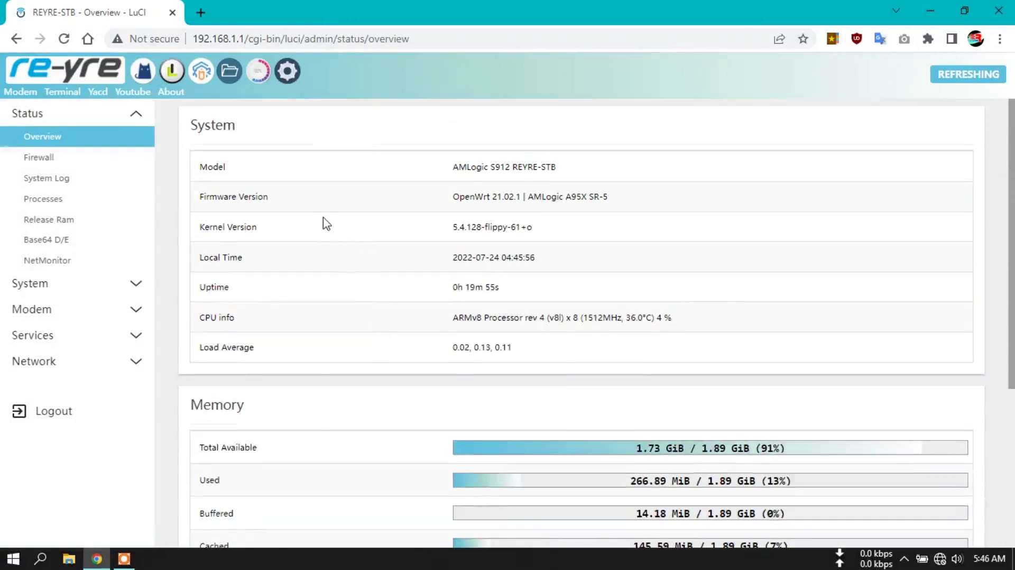